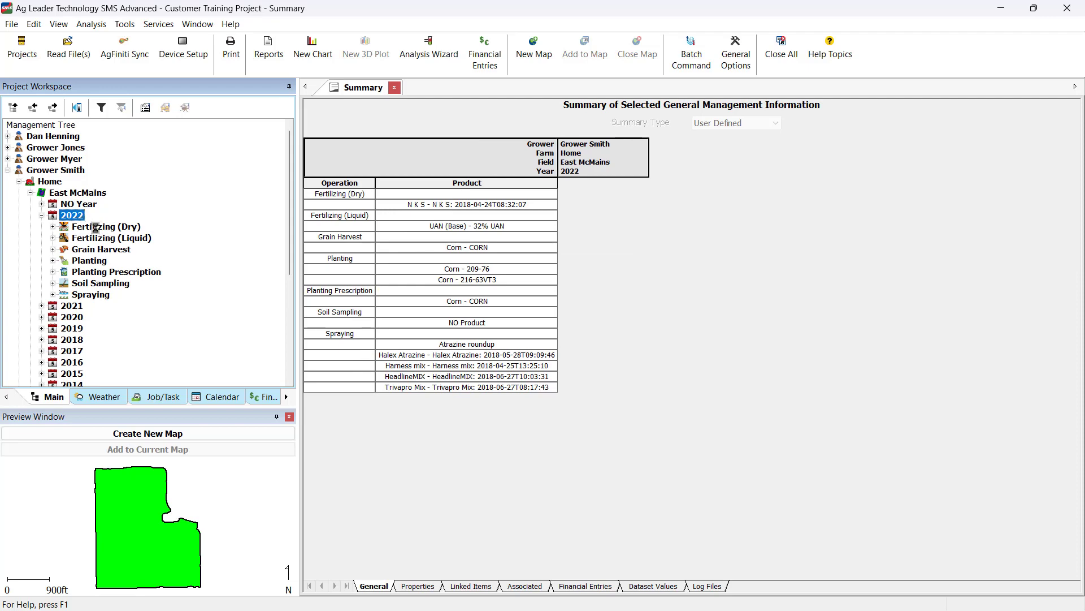
# Step: Expand the 2022 Fertilizing (Dry) operation of East McMains and open its general summary design for editing
pyautogui.doubleClick(95, 227)
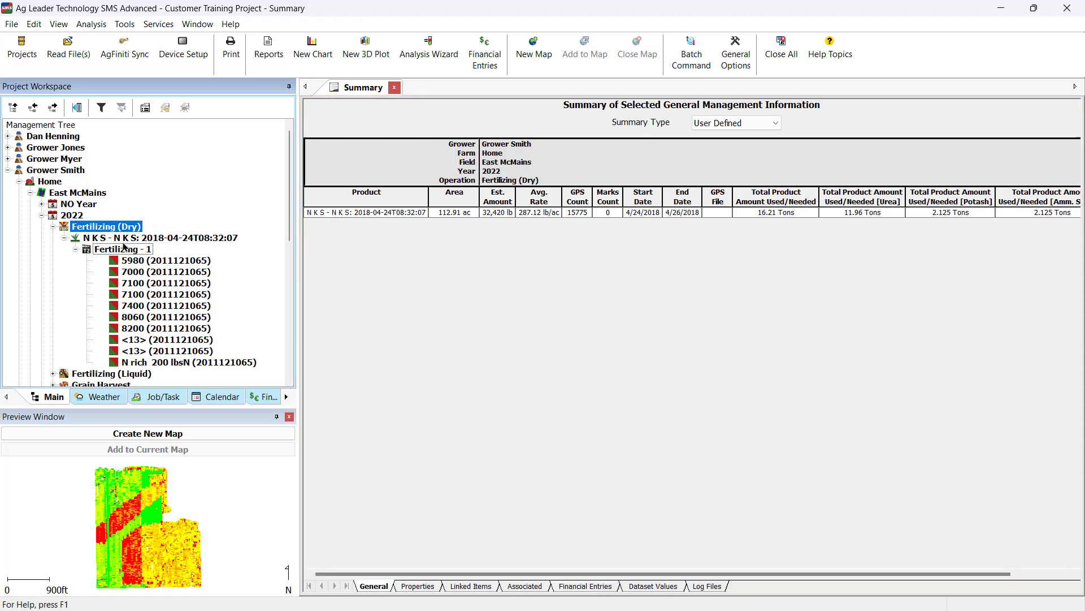
pyautogui.rightClick(483, 325)
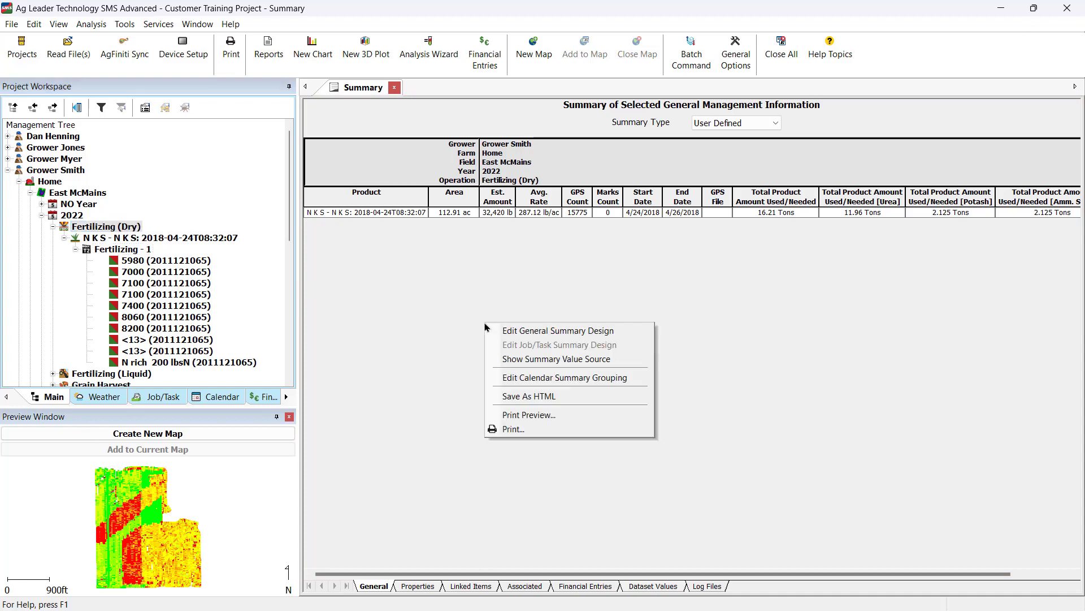
pyautogui.click(514, 331)
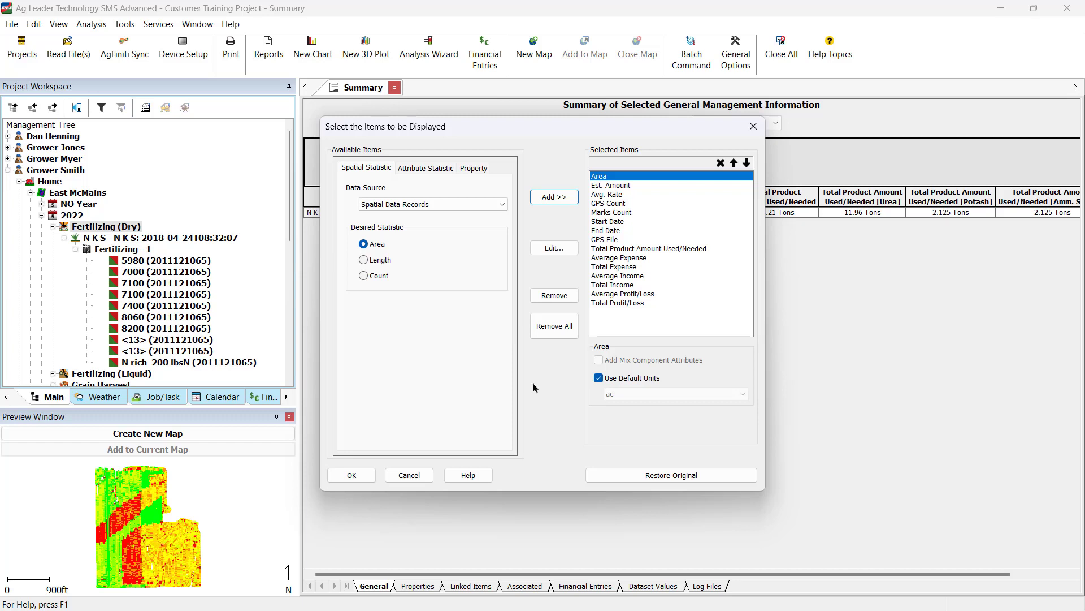
# Step: Add the Total statistic of the Rate (Mass) attribute from spatial data records to the summary items, titled Total Rate
pyautogui.click(433, 168)
pyautogui.click(426, 187)
pyautogui.write('rate')
pyautogui.click(420, 256)
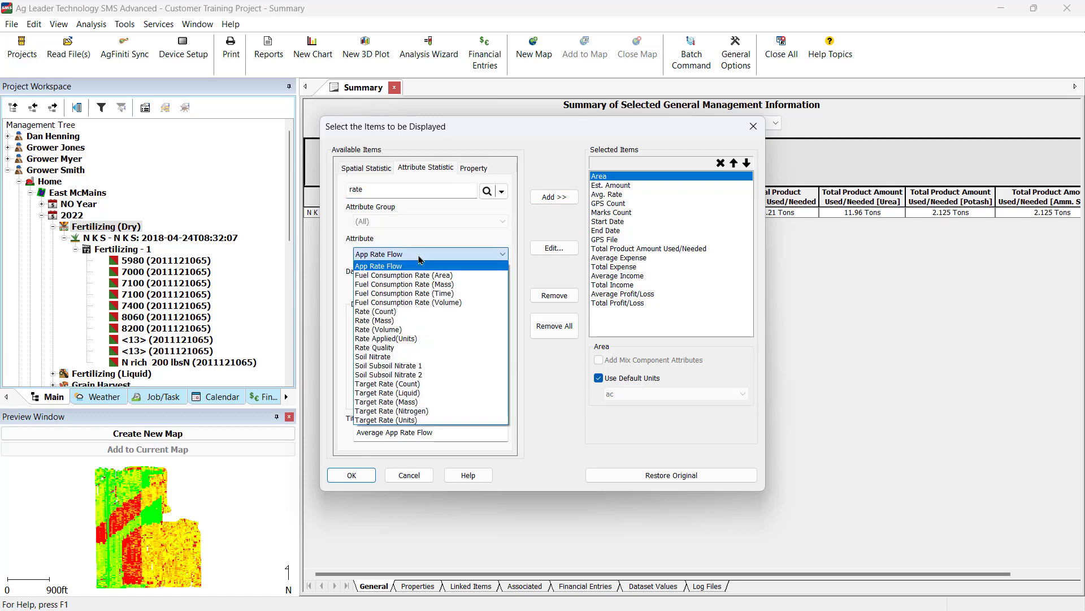
pyautogui.click(416, 320)
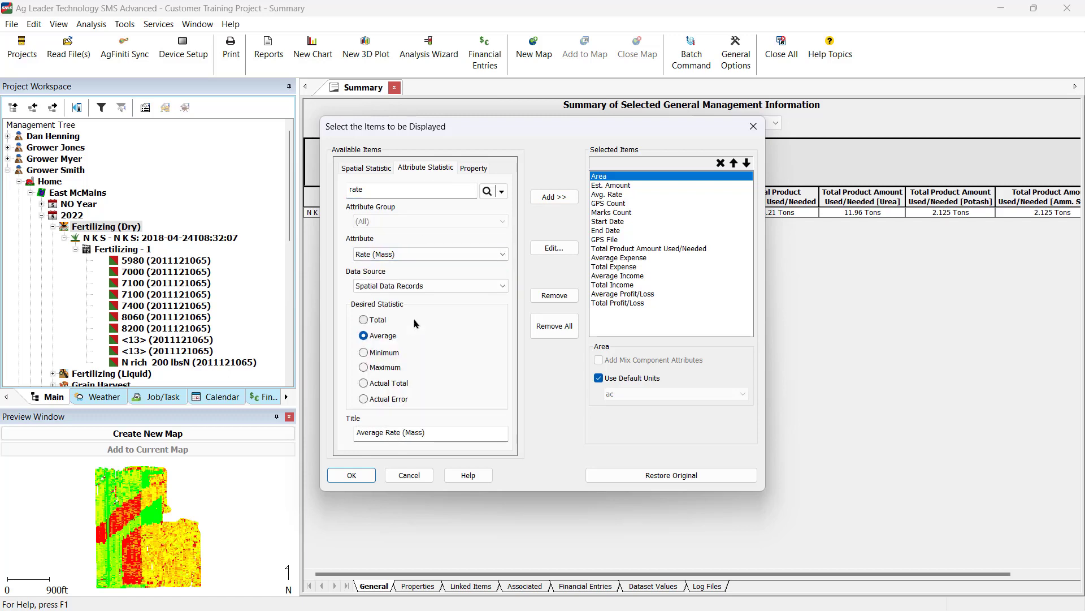
pyautogui.press('Tab')
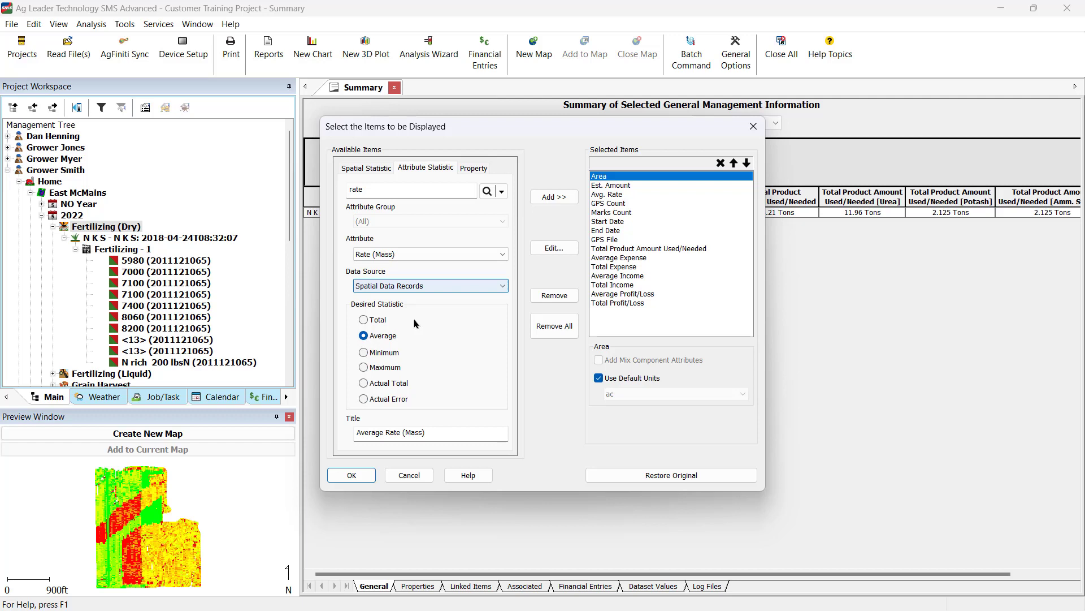
pyautogui.click(390, 327)
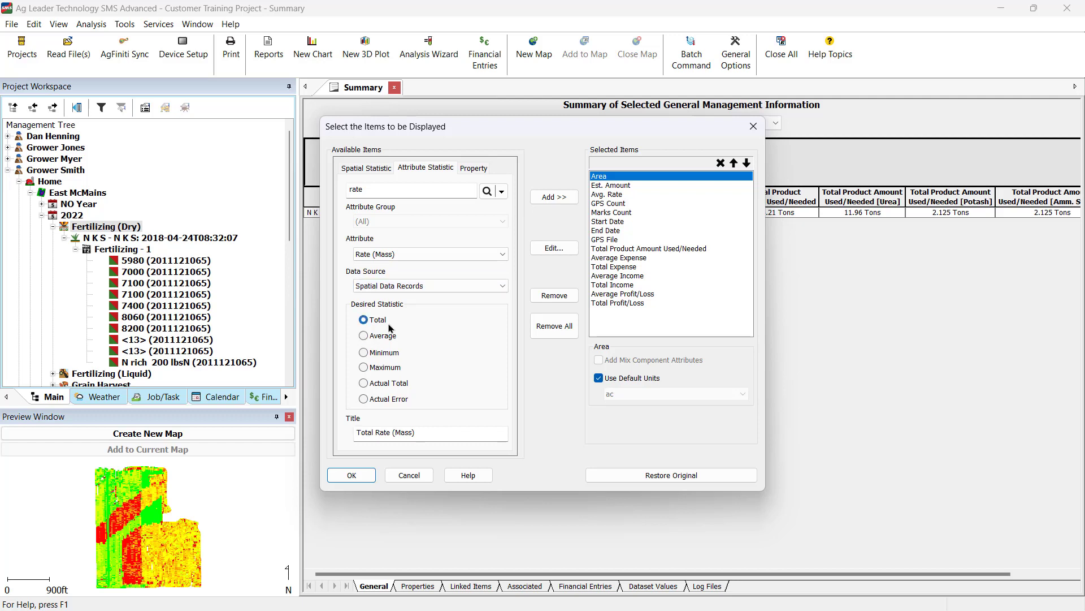
pyautogui.click(431, 430)
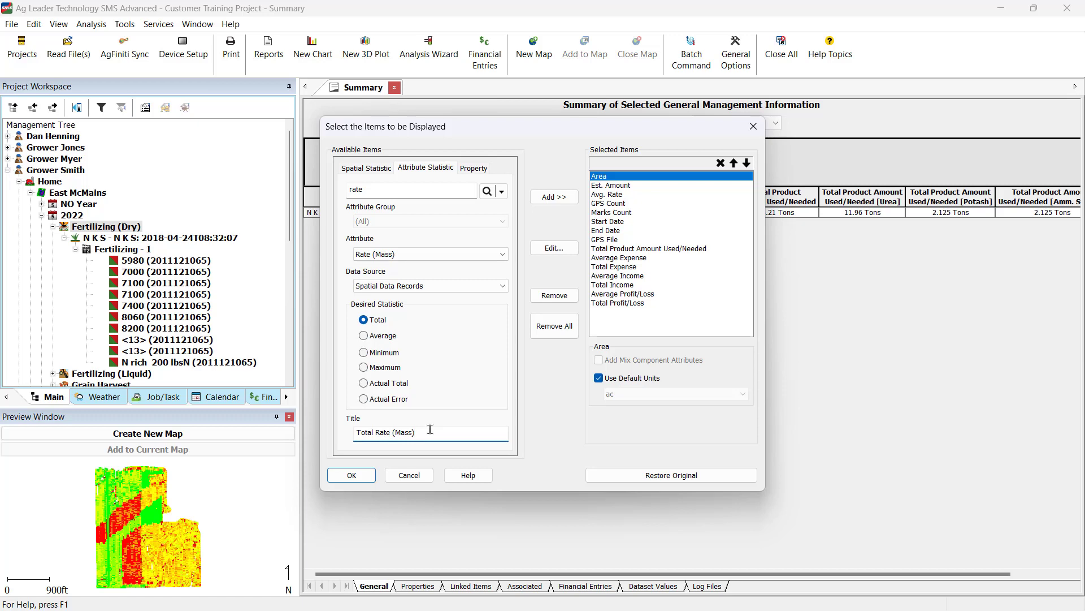
pyautogui.moveTo(431, 430); pyautogui.dragTo(394, 433)
pyautogui.press('BackSpace')
pyautogui.click(554, 197)
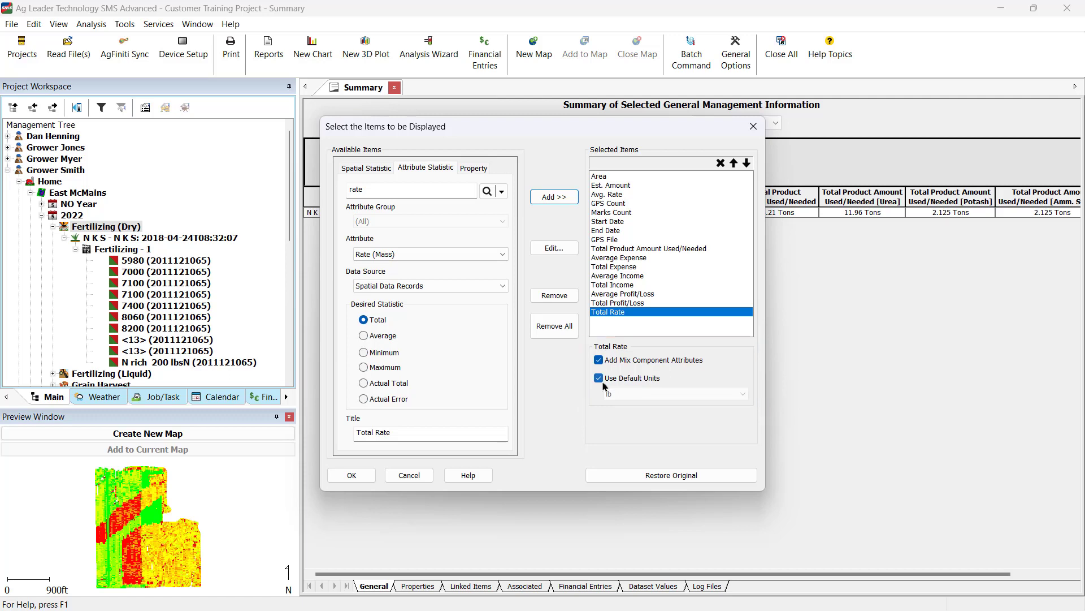
# Step: Check the available units for Total Rate, keep the default units, and apply the summary design
pyautogui.click(603, 385)
pyautogui.click(619, 396)
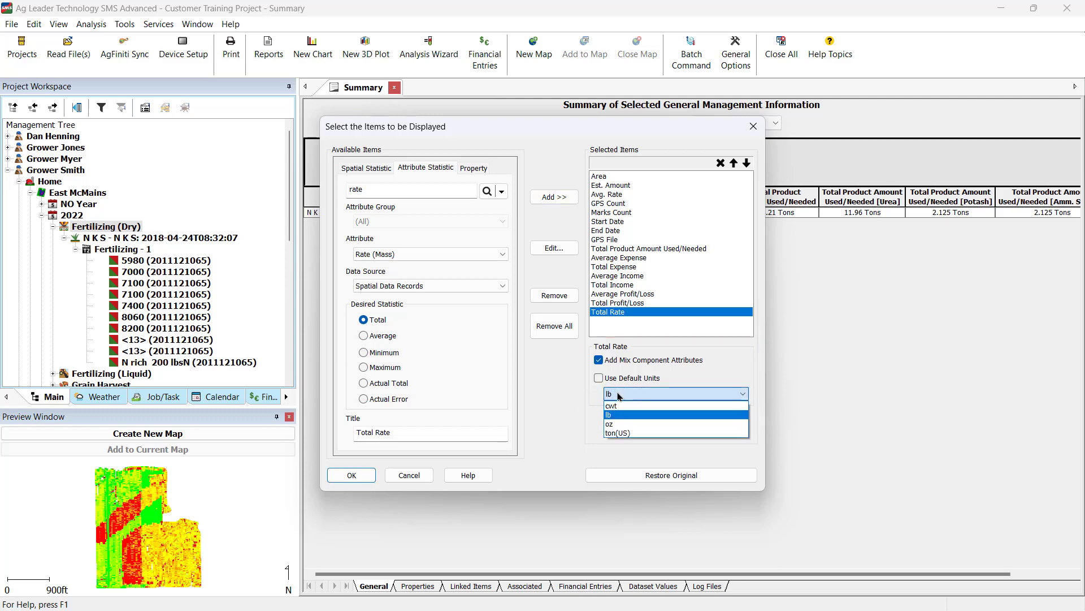
pyautogui.click(619, 396)
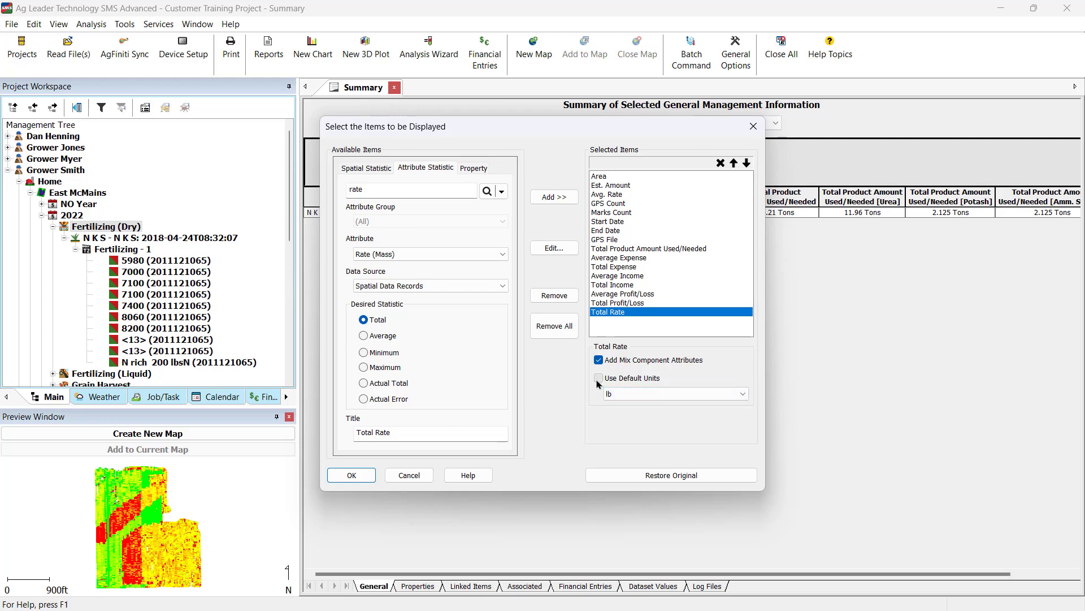
pyautogui.click(598, 378)
pyautogui.click(352, 474)
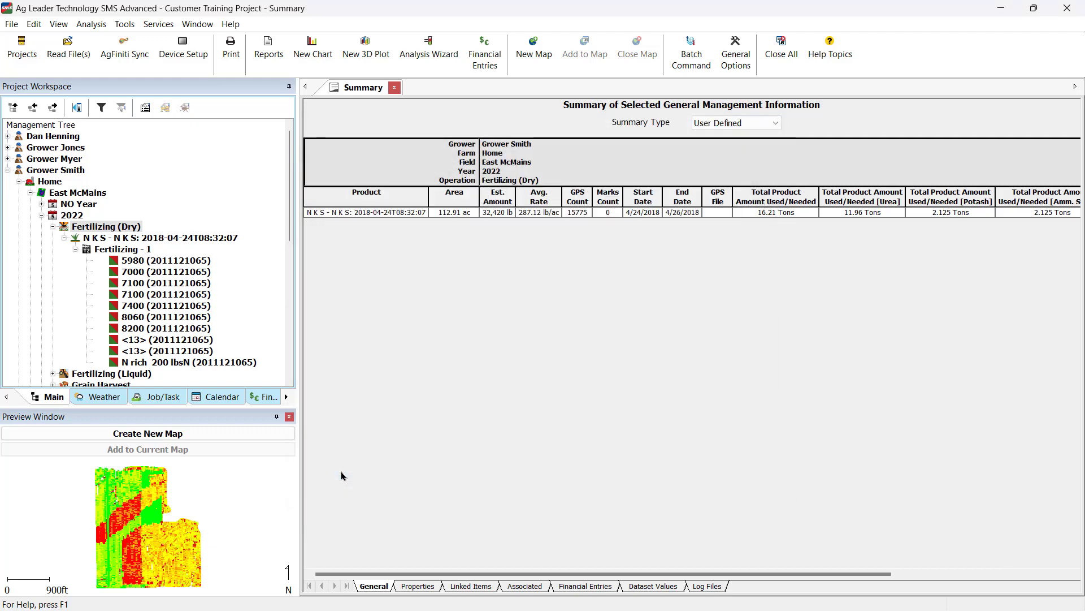
# Step: Print the general summary of the dry fertilizing operation
pyautogui.moveTo(444, 577)
pyautogui.mouseDown()
pyautogui.moveTo(624, 577)
pyautogui.moveTo(441, 595)
pyautogui.mouseUp()
pyautogui.rightClick(551, 396)
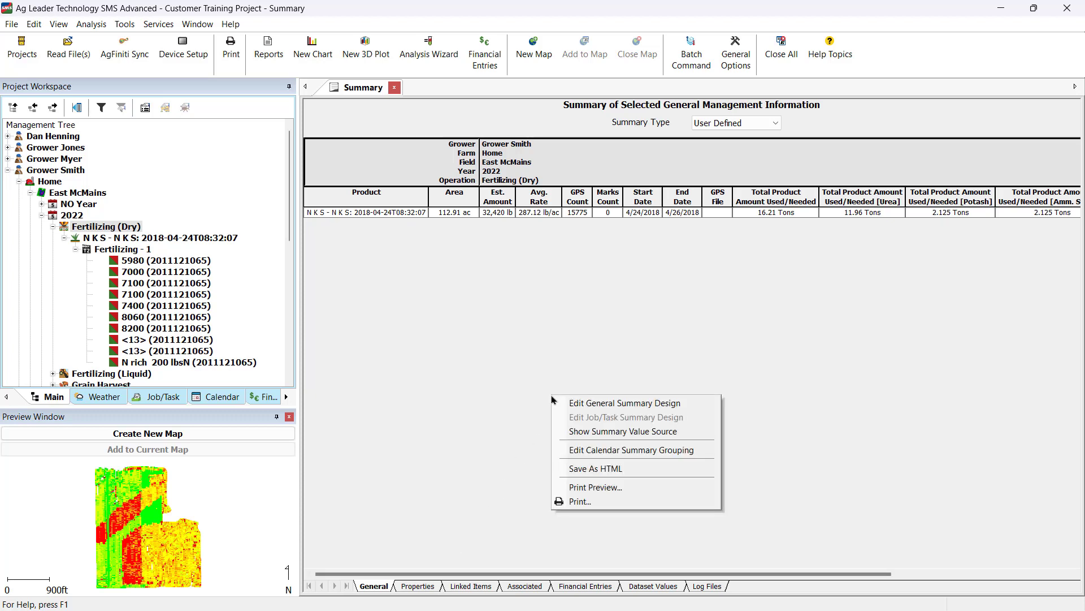
pyautogui.click(582, 501)
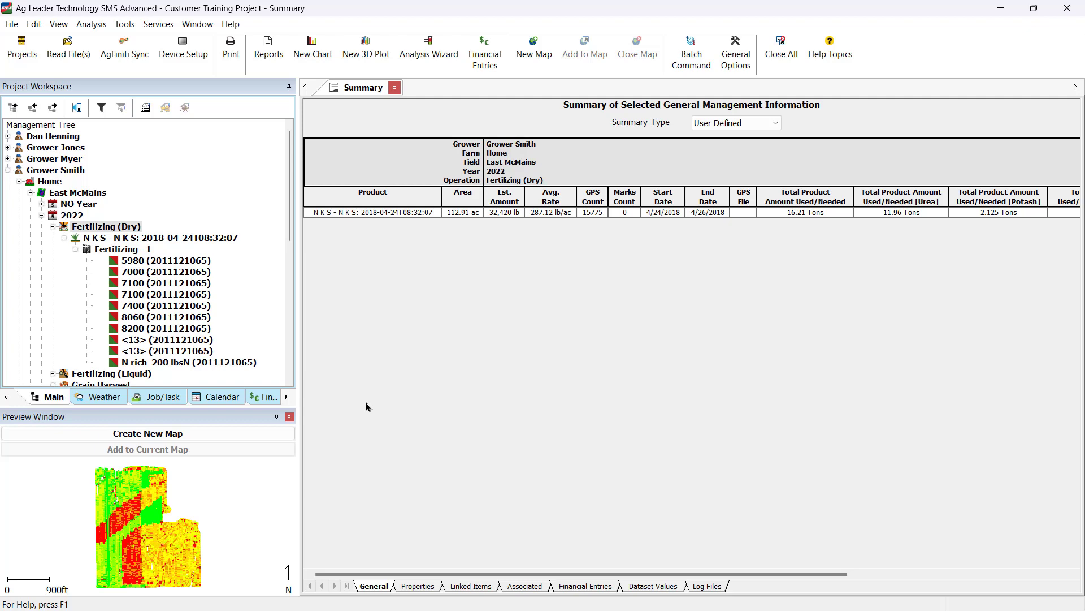
# Step: Start a general report of the Field Summary Report type
pyautogui.click(270, 57)
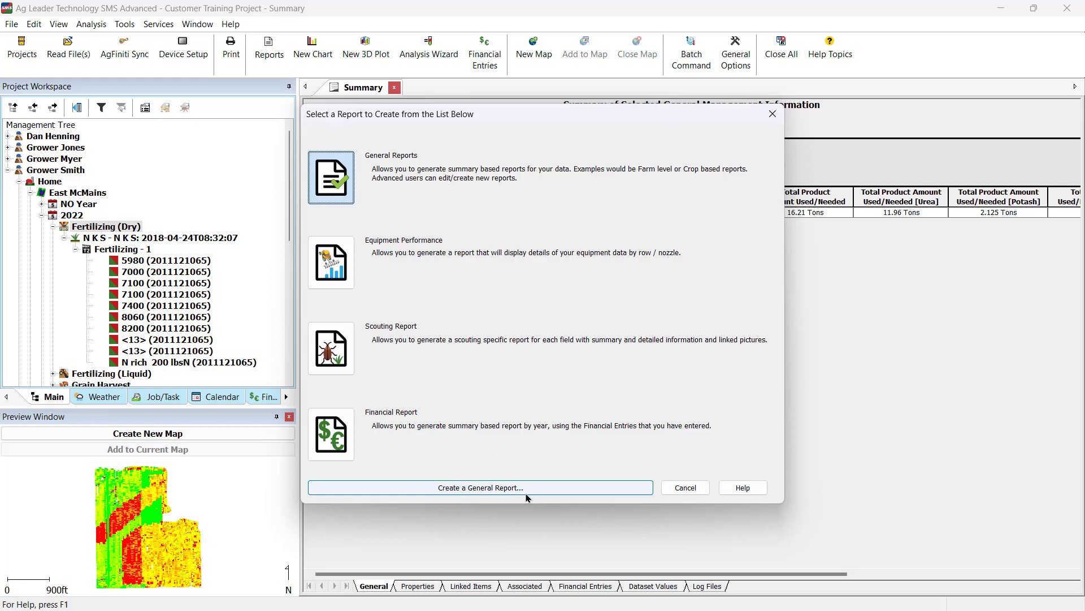
pyautogui.click(526, 493)
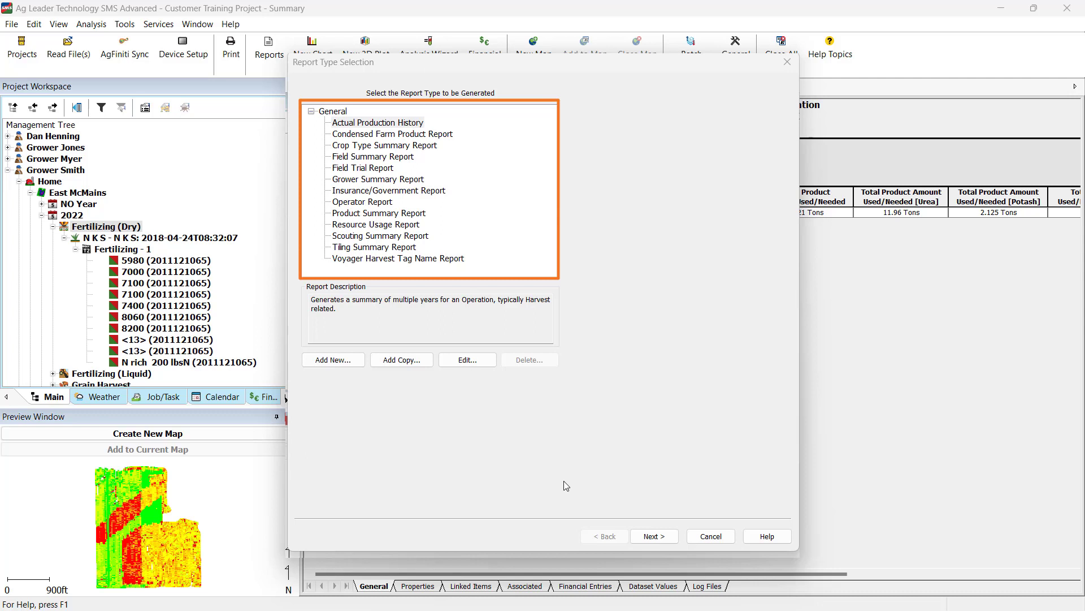
pyautogui.click(370, 159)
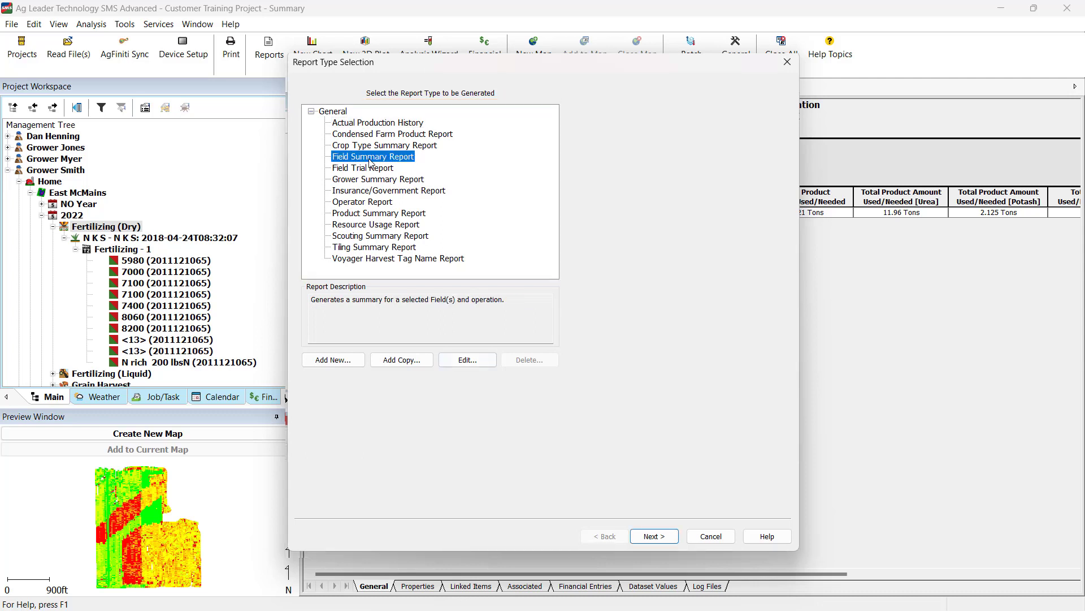
pyautogui.click(652, 536)
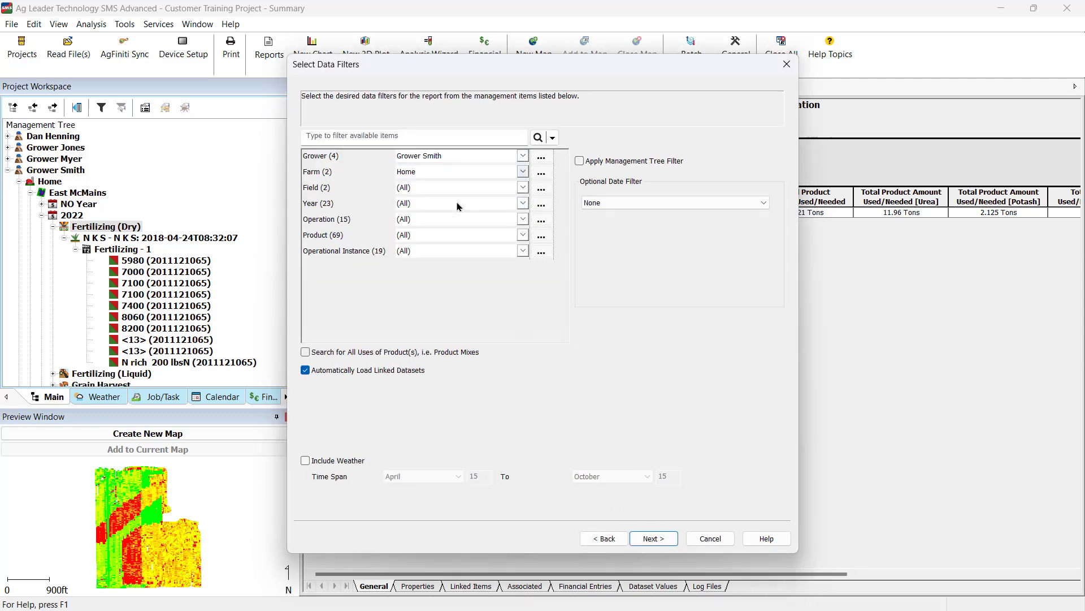
# Step: Filter the report data to the East McMains and West McMains fields and the year 2022, keeping all operations
pyautogui.click(523, 187)
pyautogui.click(429, 203)
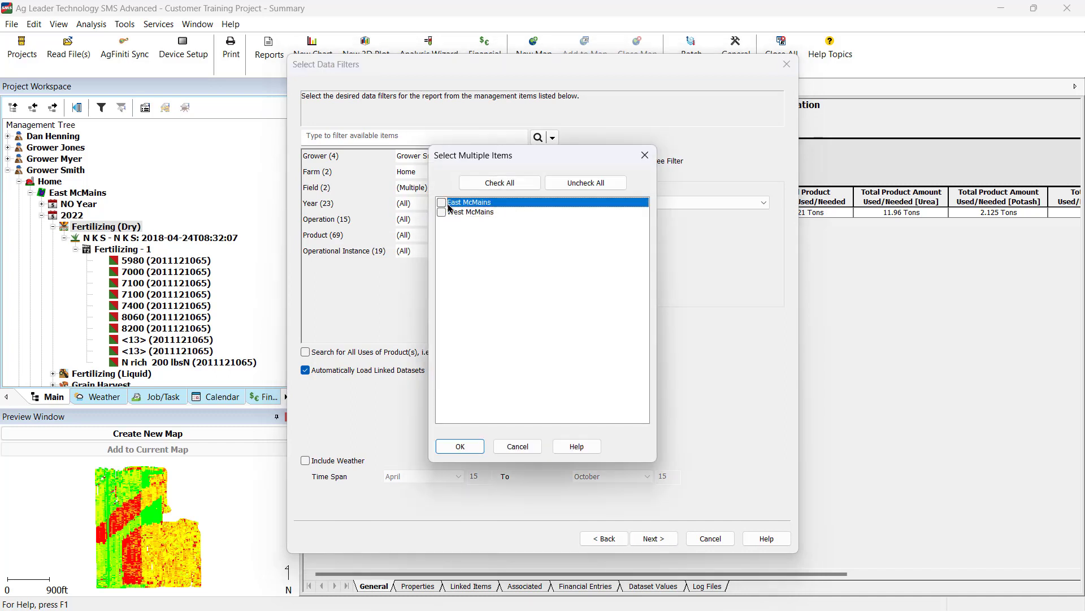
pyautogui.click(442, 212)
pyautogui.click(461, 446)
pyautogui.click(523, 203)
pyautogui.click(492, 222)
pyautogui.click(523, 219)
pyautogui.click(524, 225)
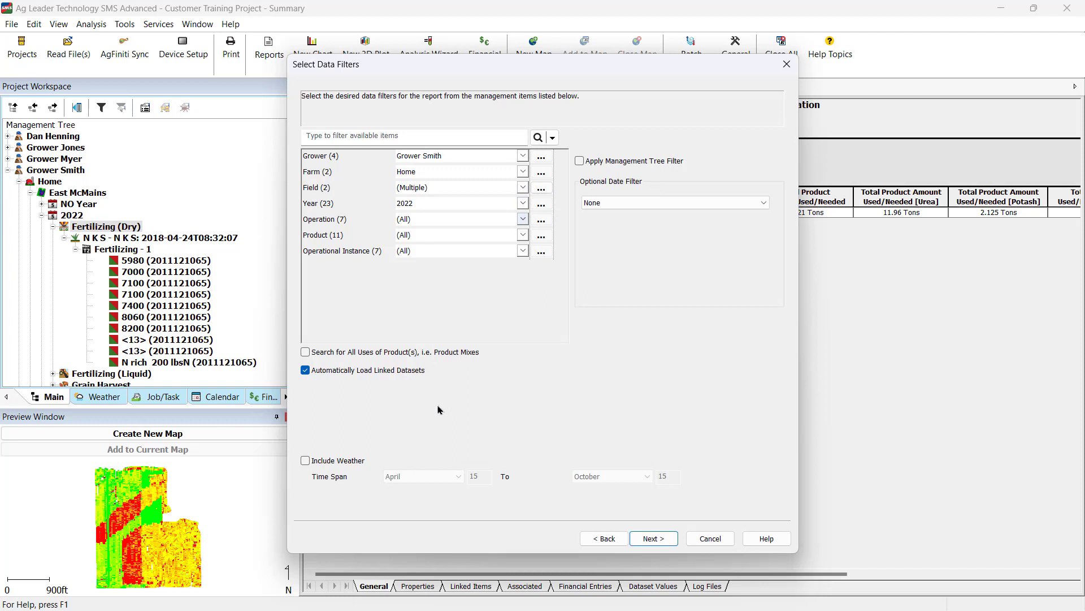
# Step: Include weather data in the report and review the datasets that match the filters
pyautogui.click(305, 461)
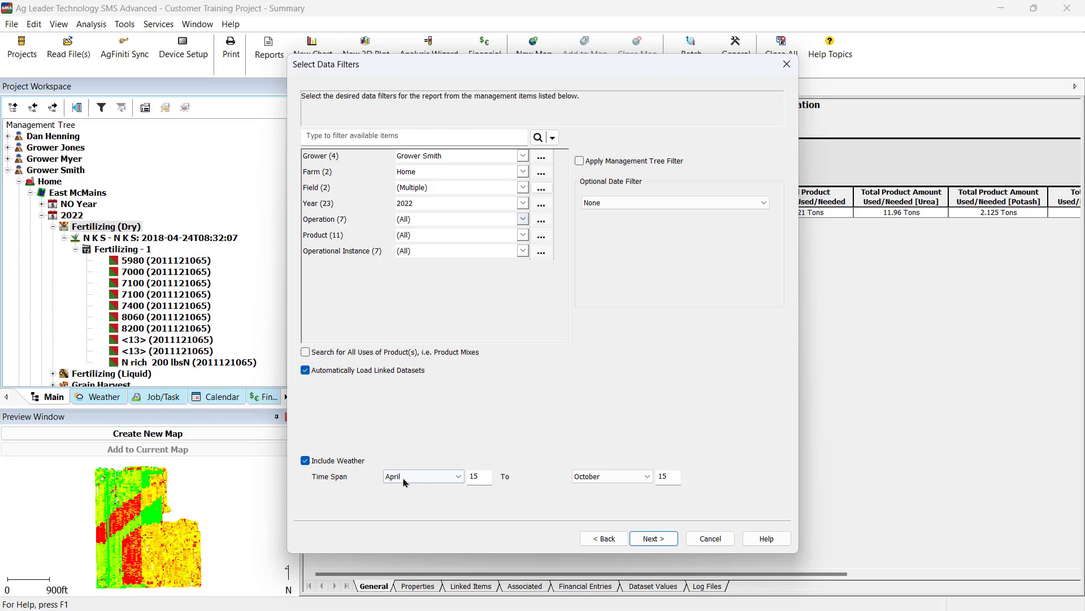
pyautogui.click(654, 538)
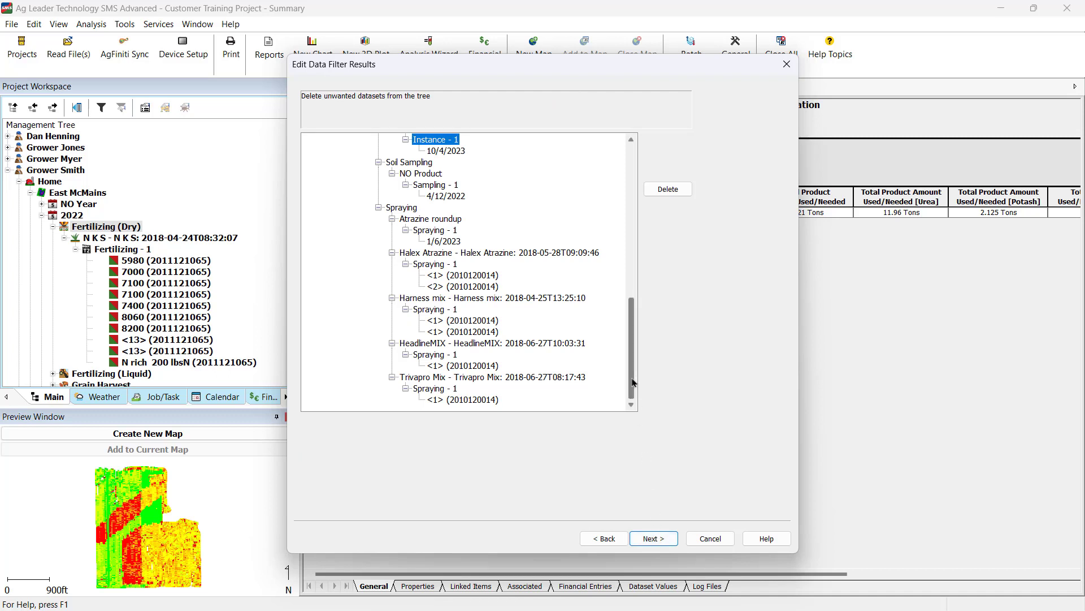
pyautogui.moveTo(633, 375); pyautogui.dragTo(618, 208)
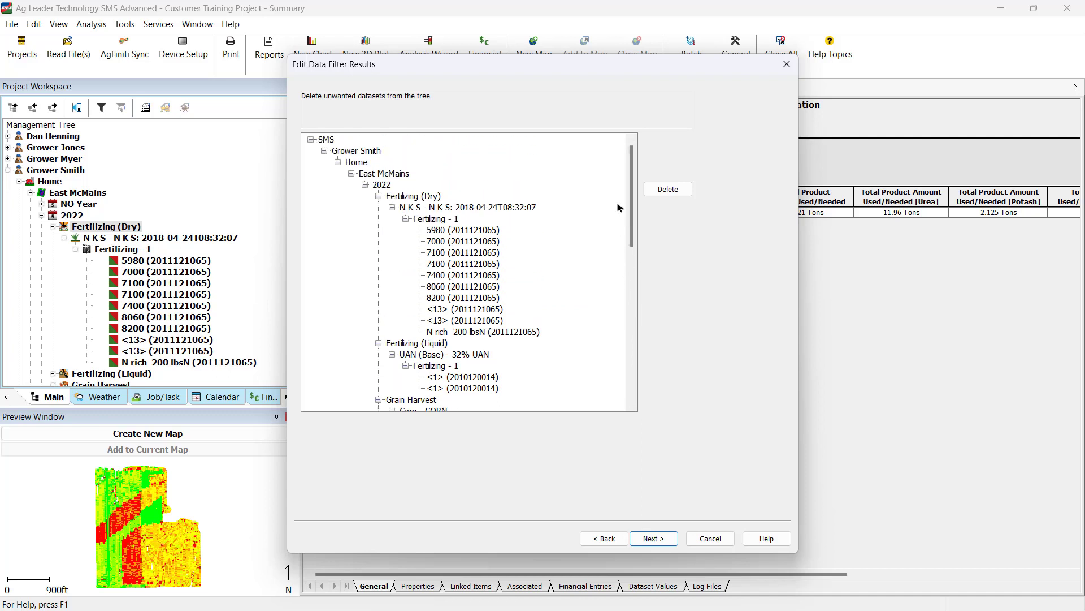
# Step: Keep all filtered datasets and review the report items selected for Fertilizing (Dry)
pyautogui.click(652, 538)
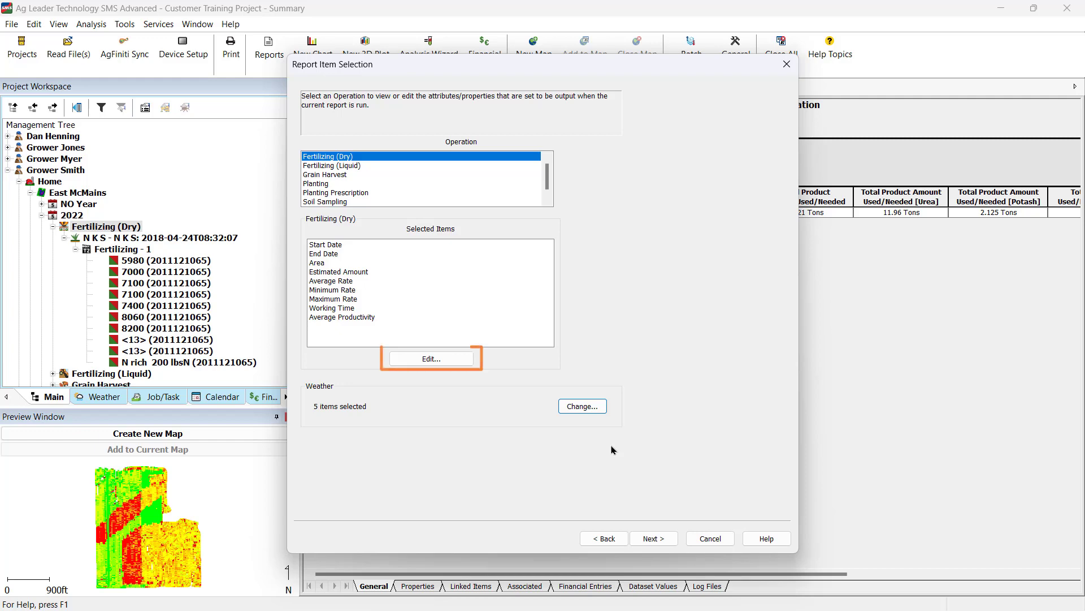
pyautogui.click(451, 362)
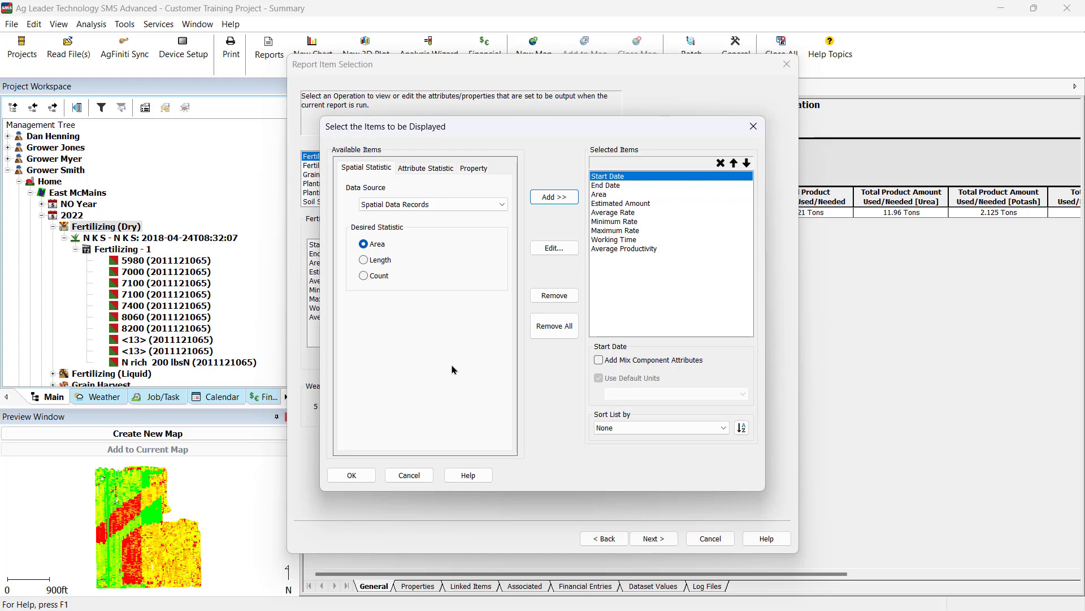
pyautogui.click(361, 474)
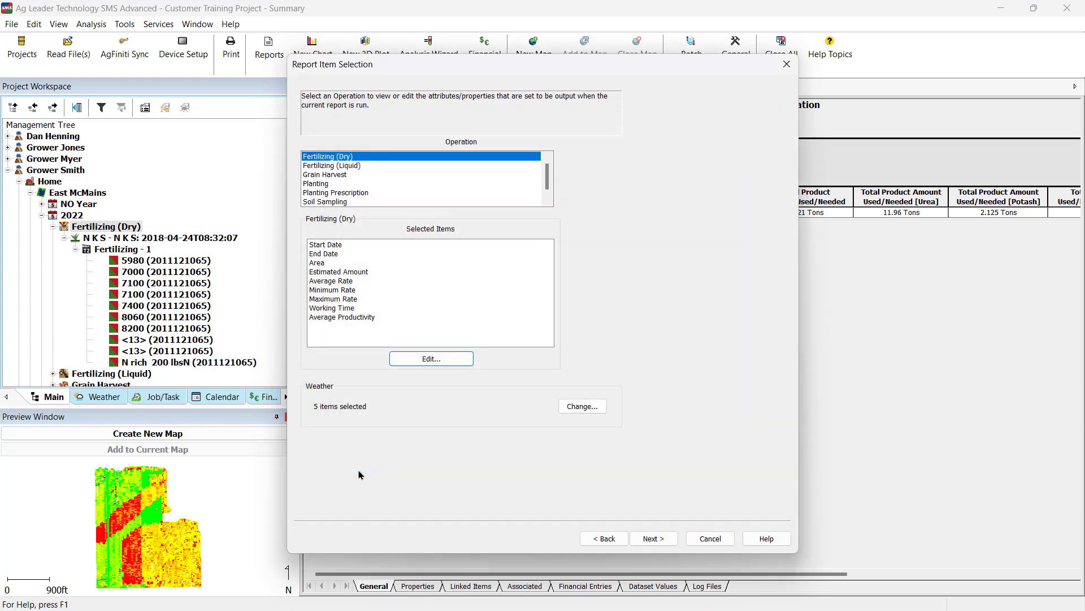
# Step: Review the report's weather display options, keeping Monthly grouping, After each block placement and the Previous Year comparison
pyautogui.click(582, 406)
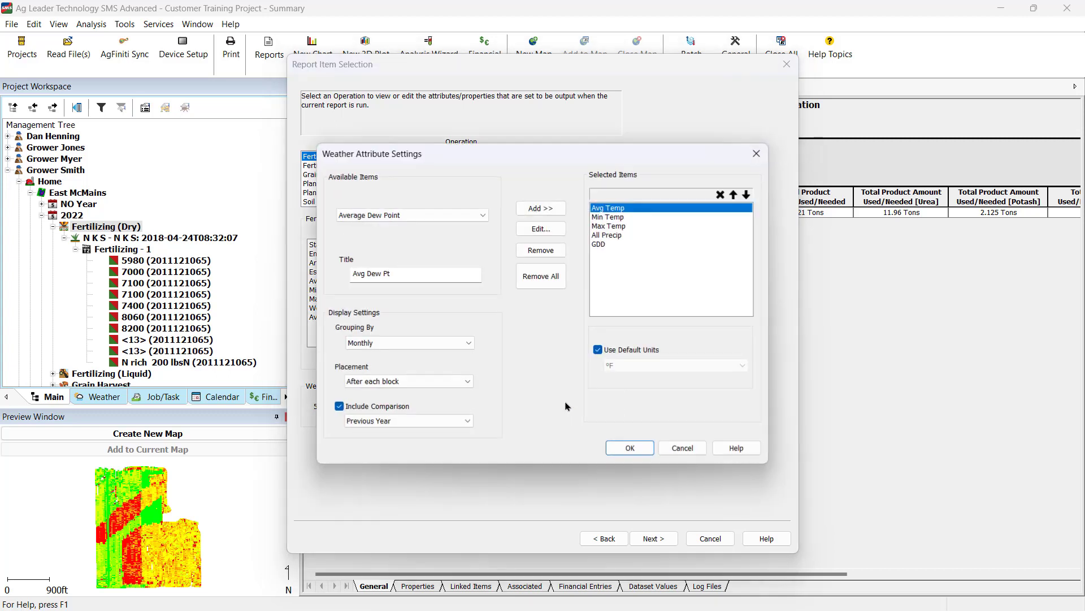
pyautogui.click(468, 344)
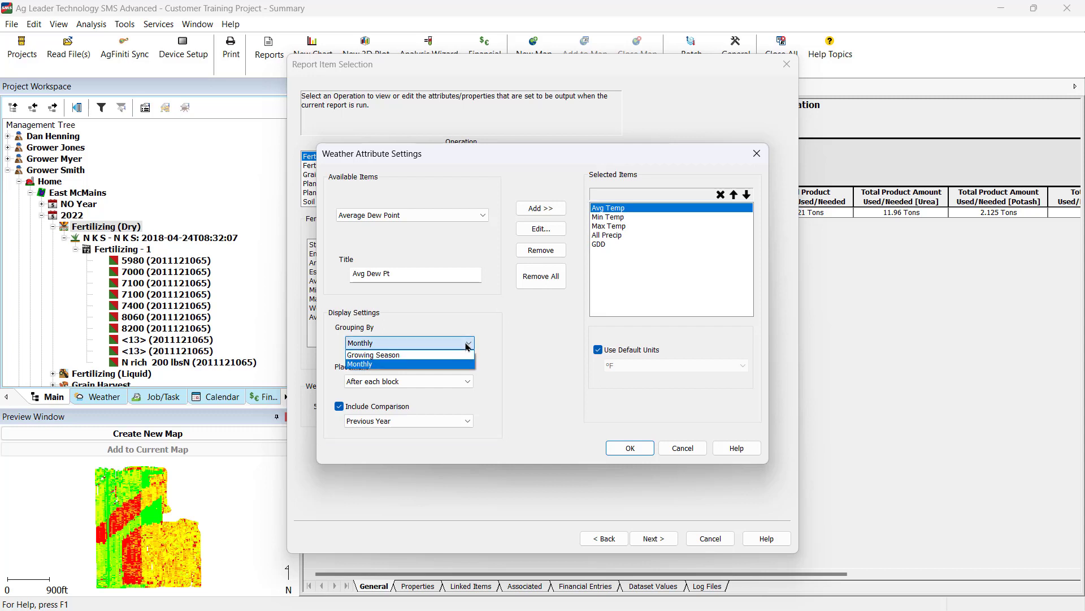
pyautogui.click(467, 344)
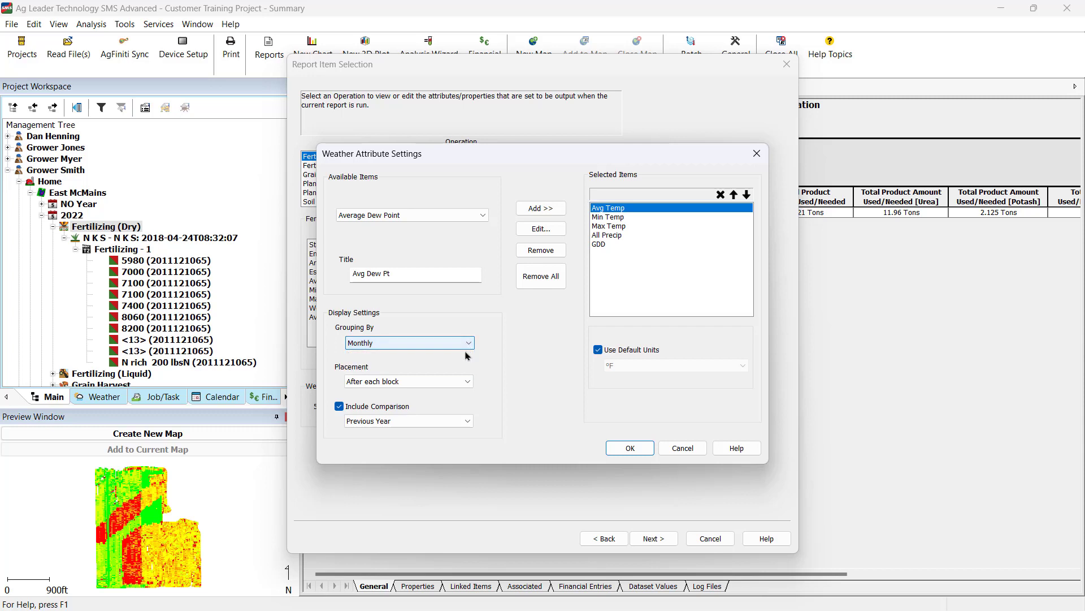
pyautogui.click(467, 382)
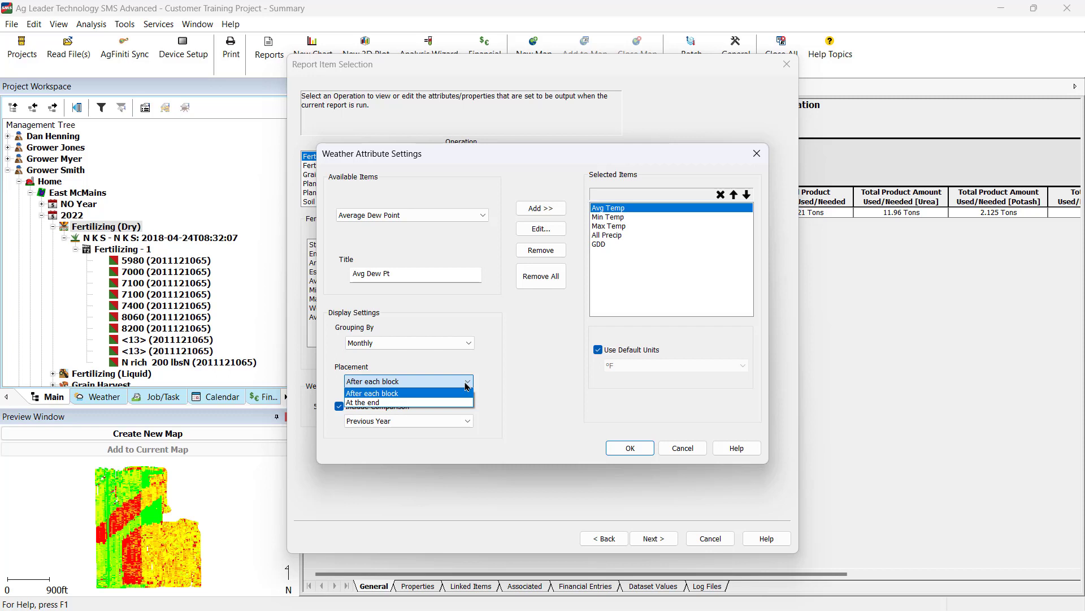
pyautogui.click(467, 386)
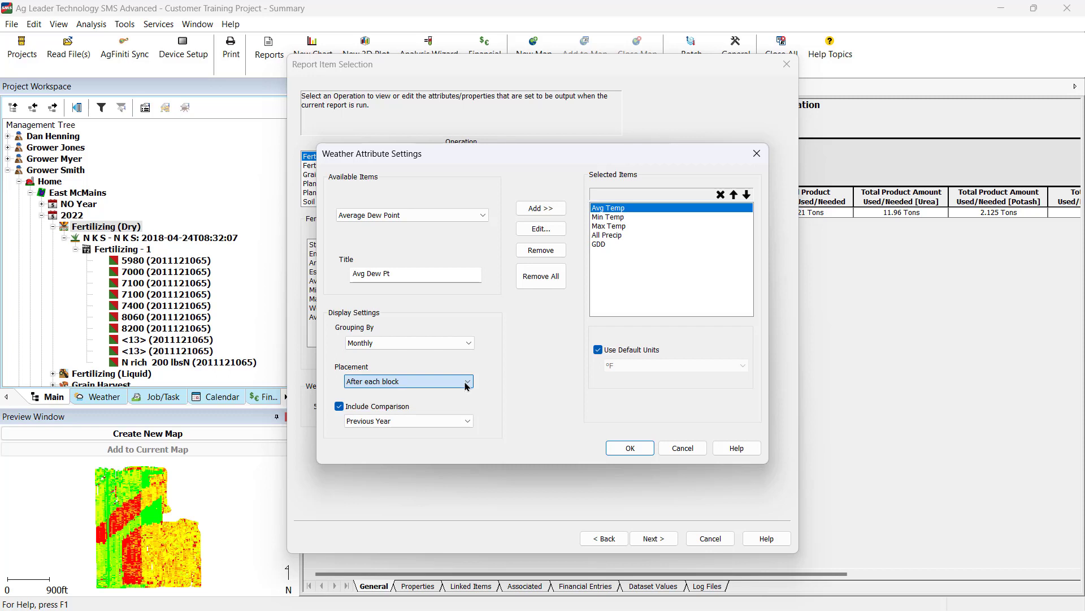
pyautogui.click(469, 421)
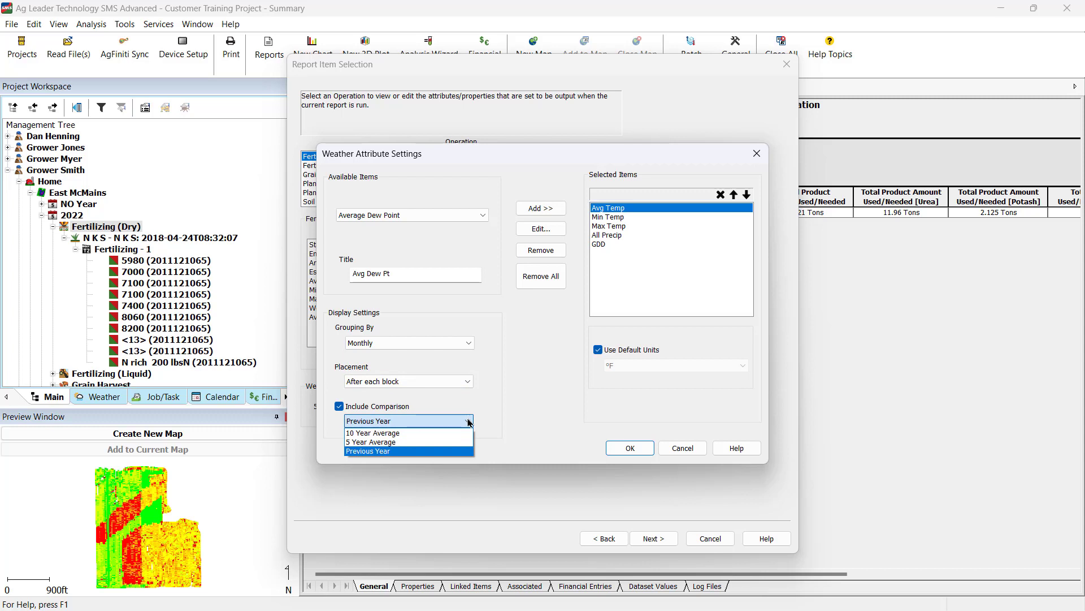
pyautogui.click(468, 422)
pyautogui.click(630, 447)
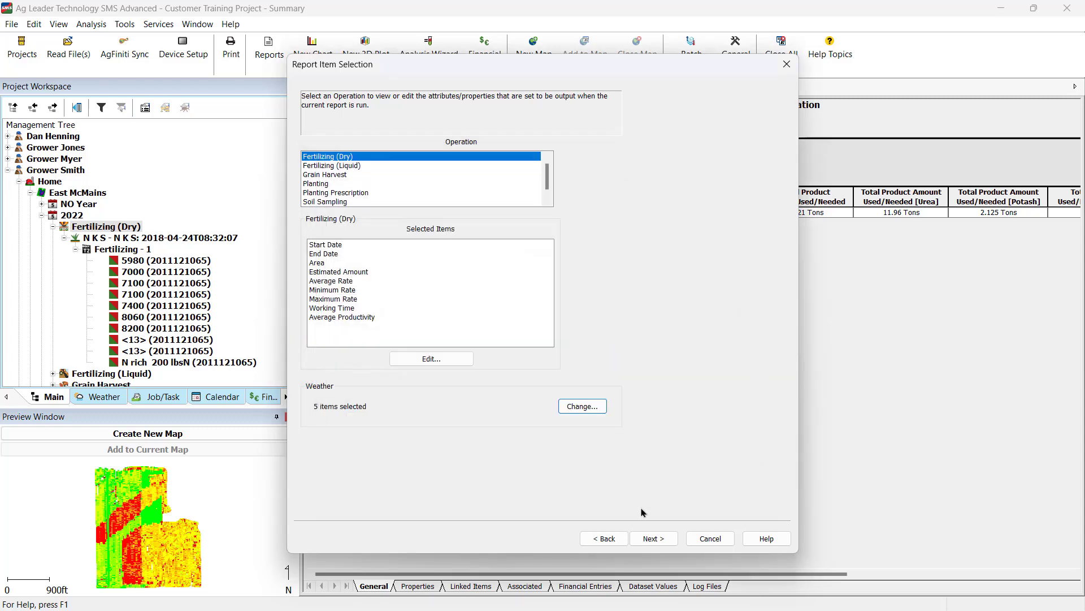
# Step: Accept the report items and shorten the report title to Field Summary
pyautogui.click(654, 538)
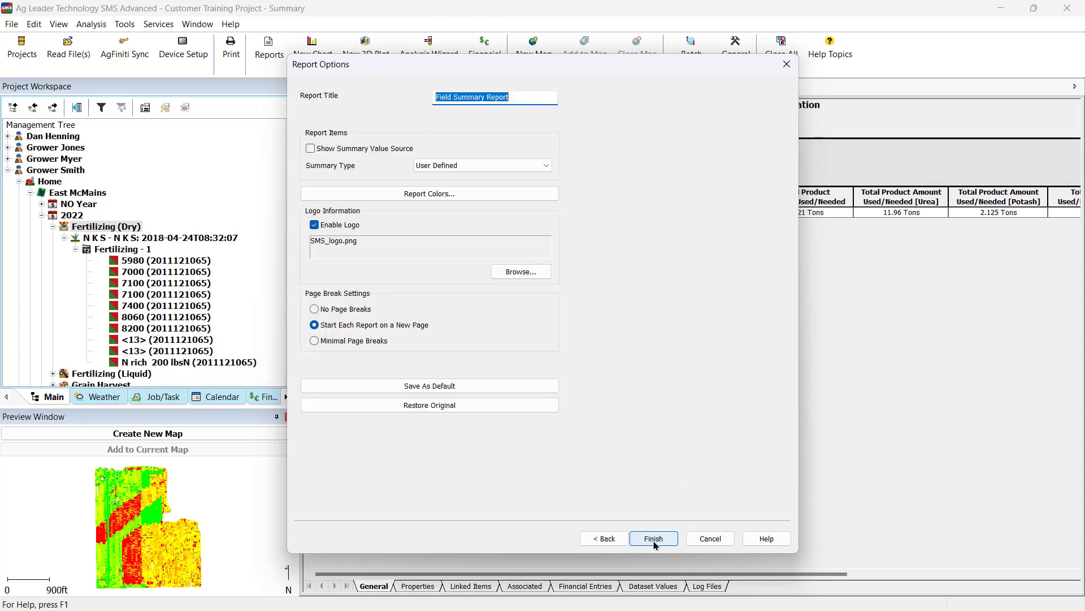
pyautogui.doubleClick(501, 97)
pyautogui.press('BackSpace')
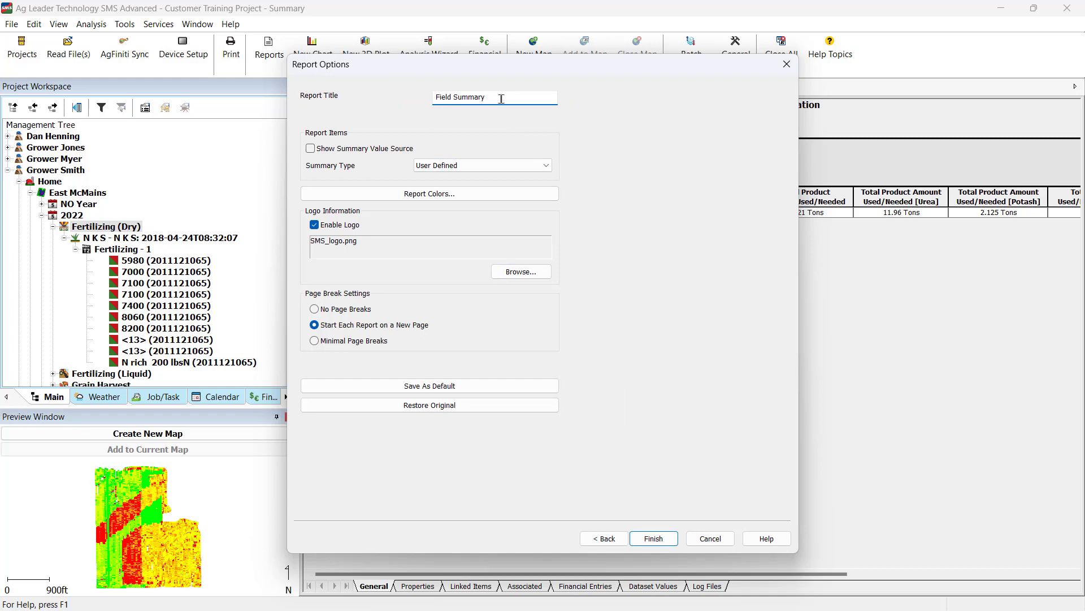
# Step: Review the report color settings and the available logo images, keeping the current colors and SMS_logo.png
pyautogui.click(470, 192)
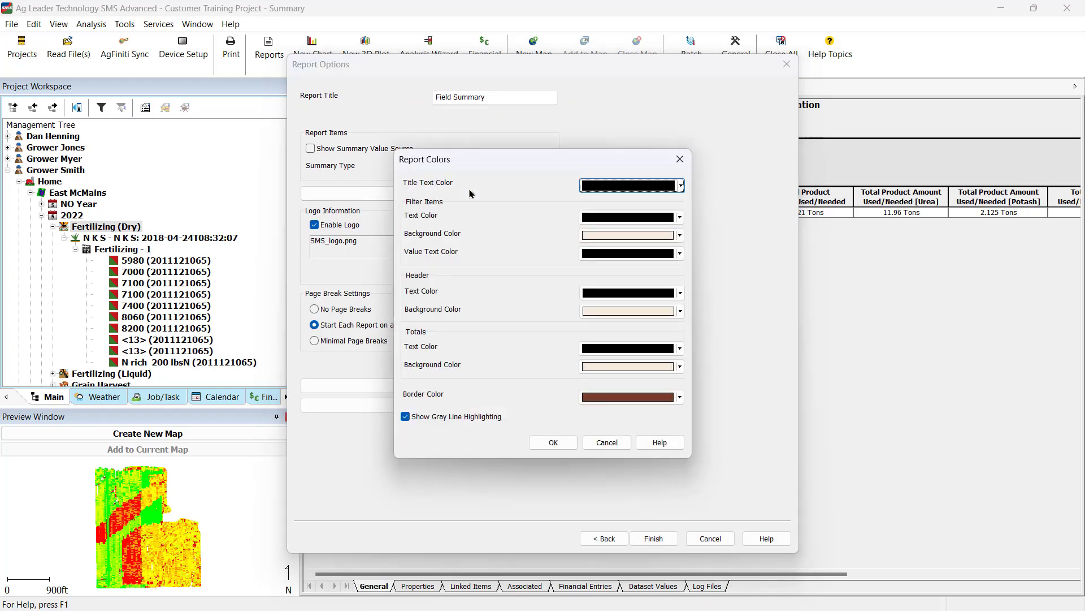
pyautogui.click(554, 442)
pyautogui.click(518, 270)
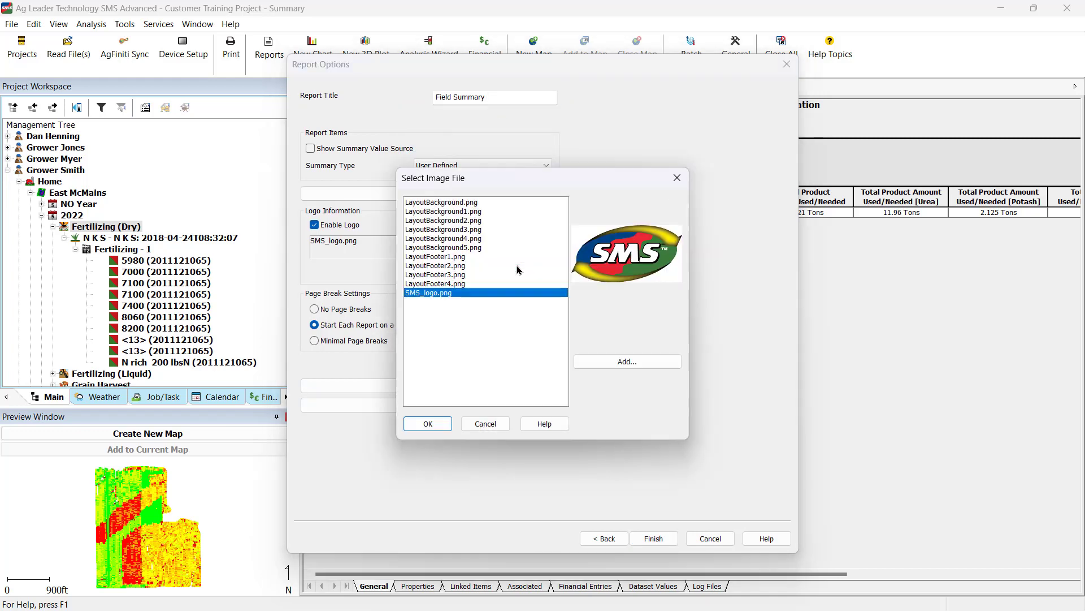
pyautogui.click(427, 423)
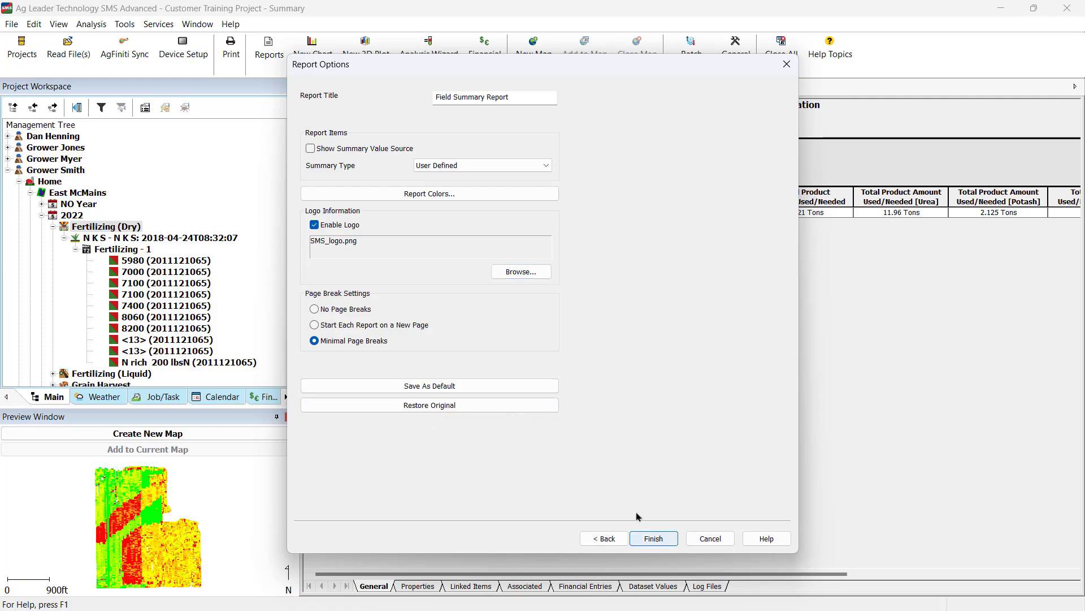
# Step: Generate the Field Summary Report and look through its operation tables for the East McMains field
pyautogui.click(654, 538)
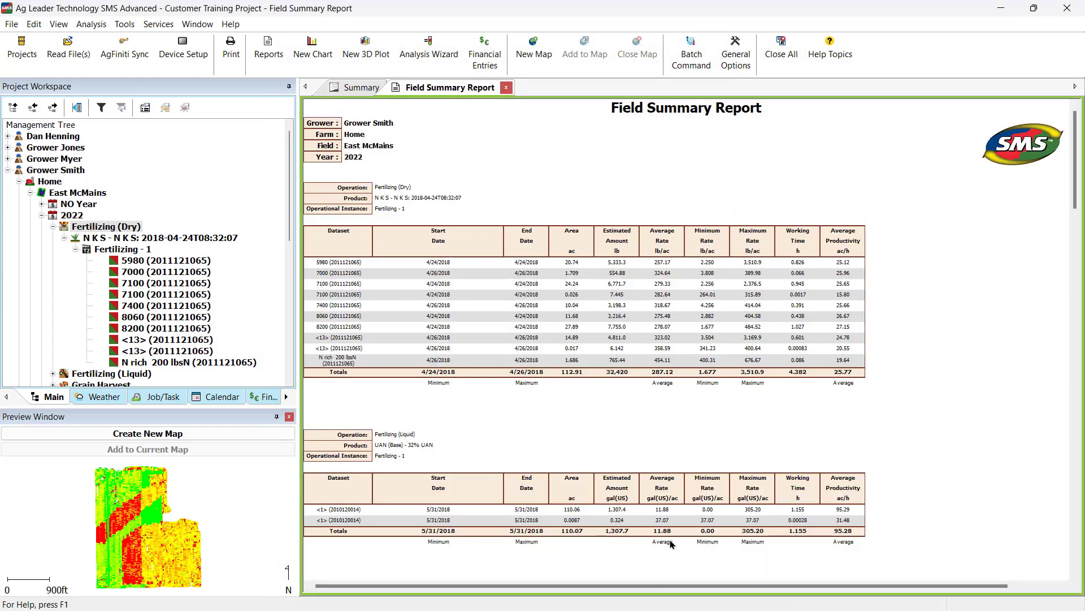
pyautogui.scroll(-10, 671, 544)
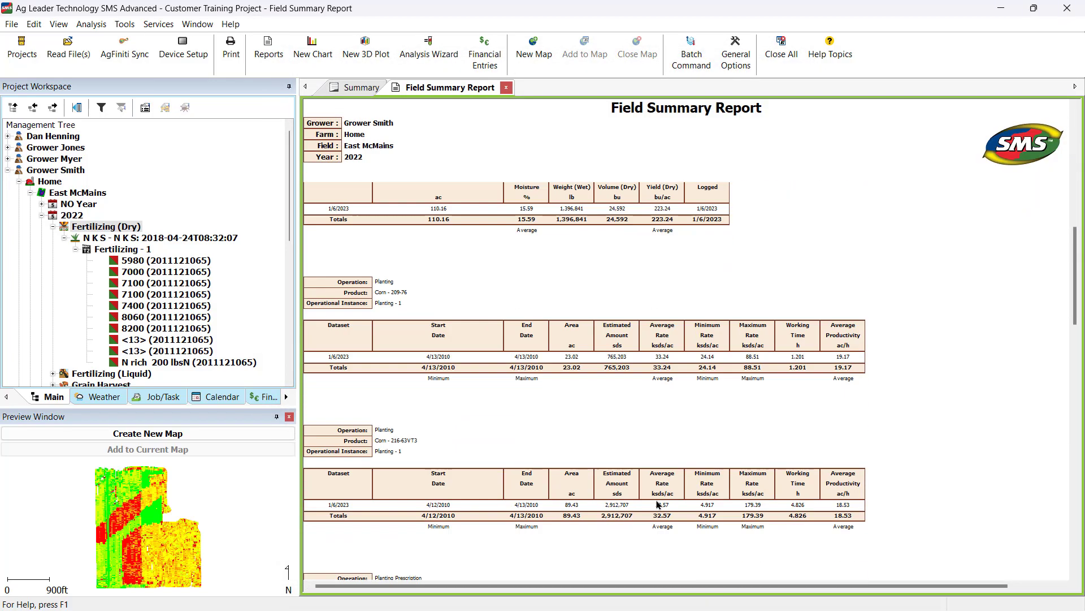
pyautogui.scroll(8, 657, 505)
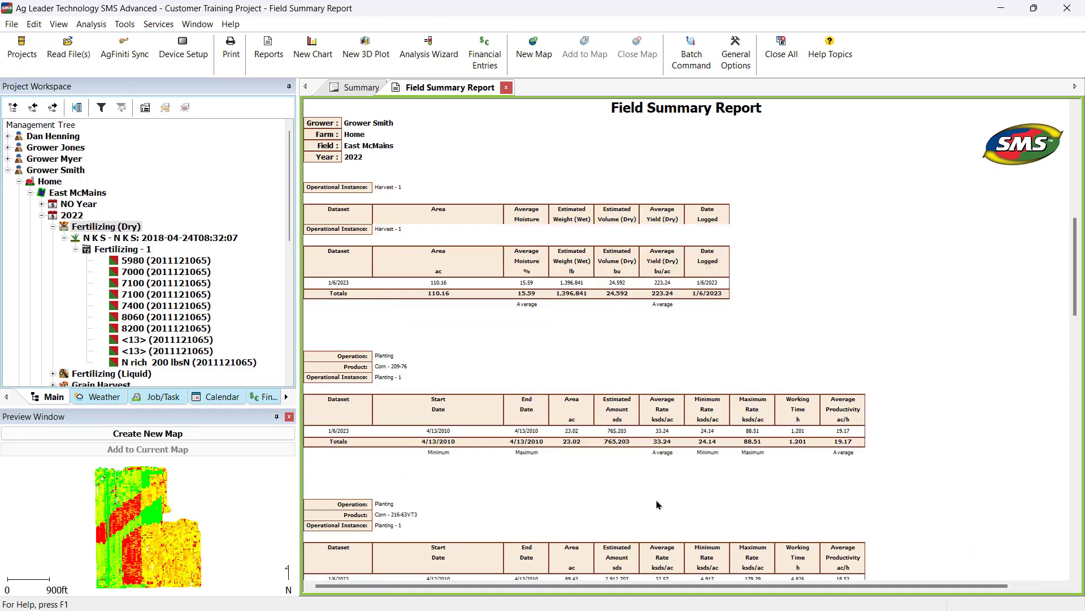
pyautogui.scroll(3, 657, 505)
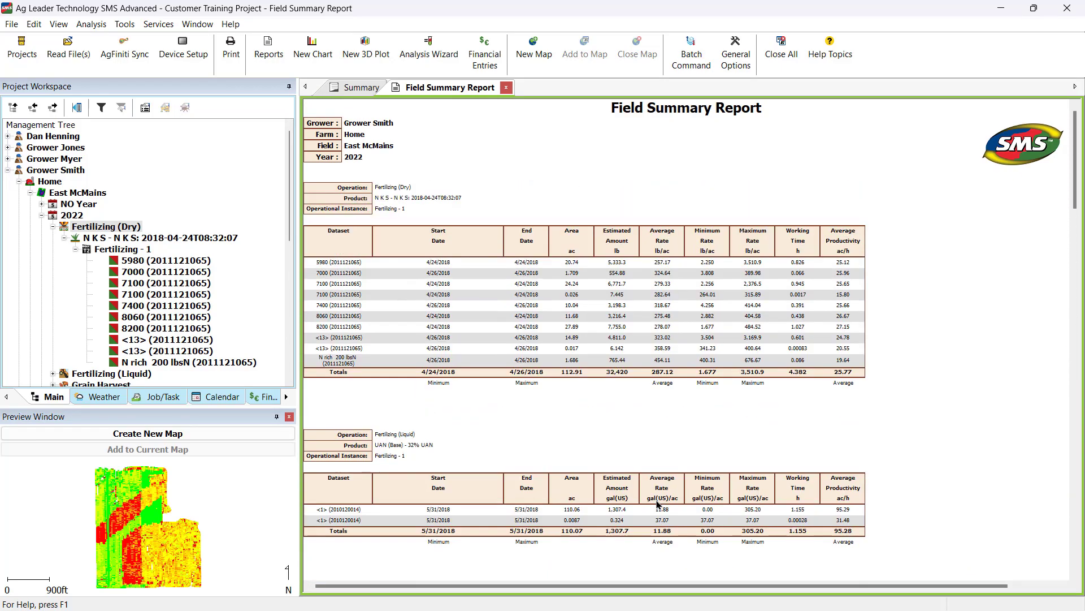
pyautogui.rightClick(686, 444)
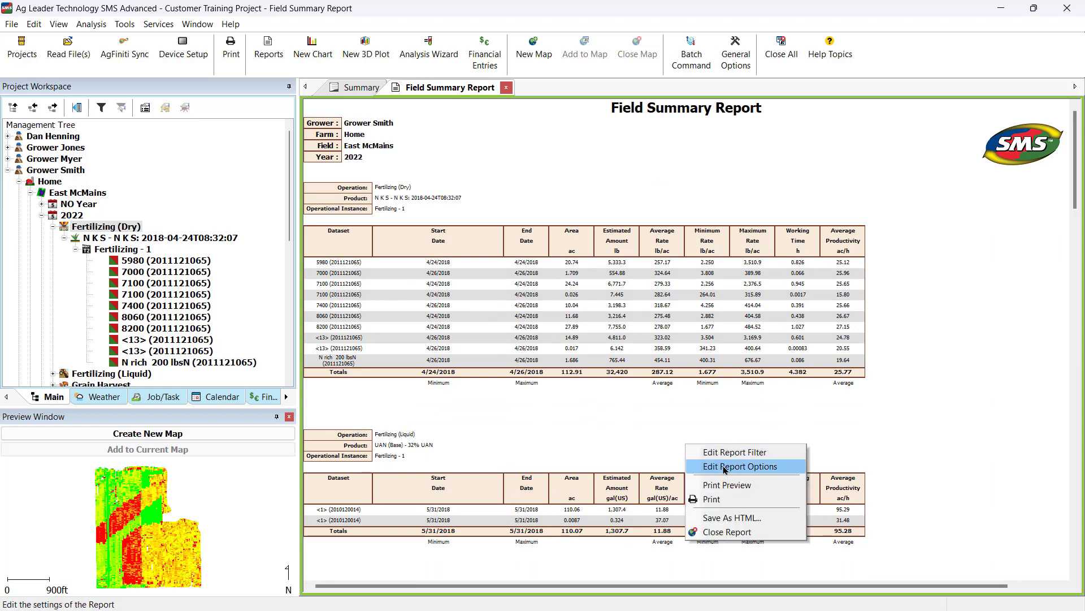
pyautogui.click(725, 467)
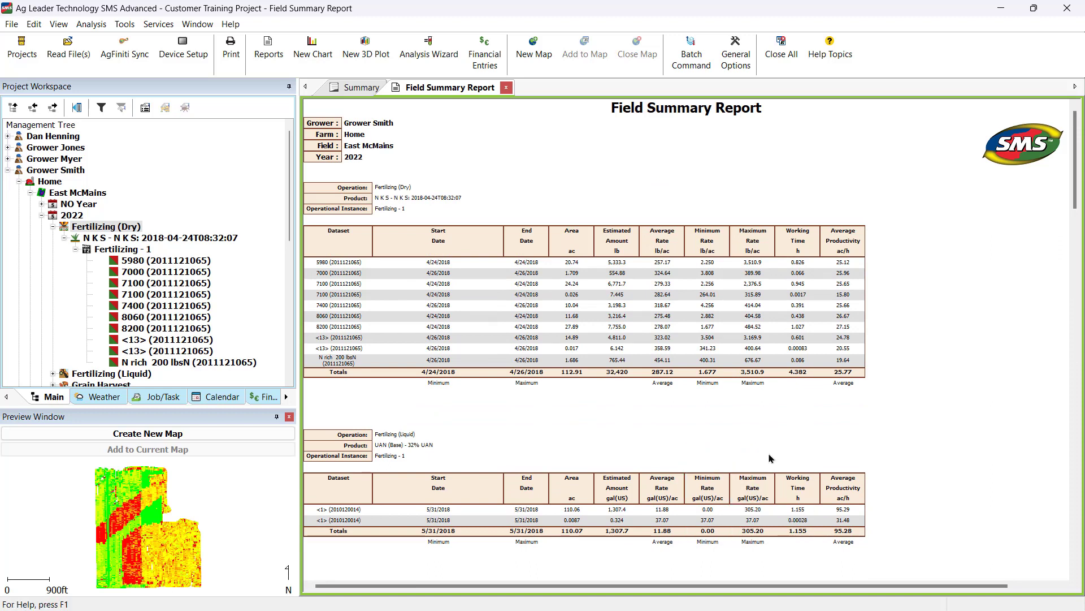
pyautogui.rightClick(770, 458)
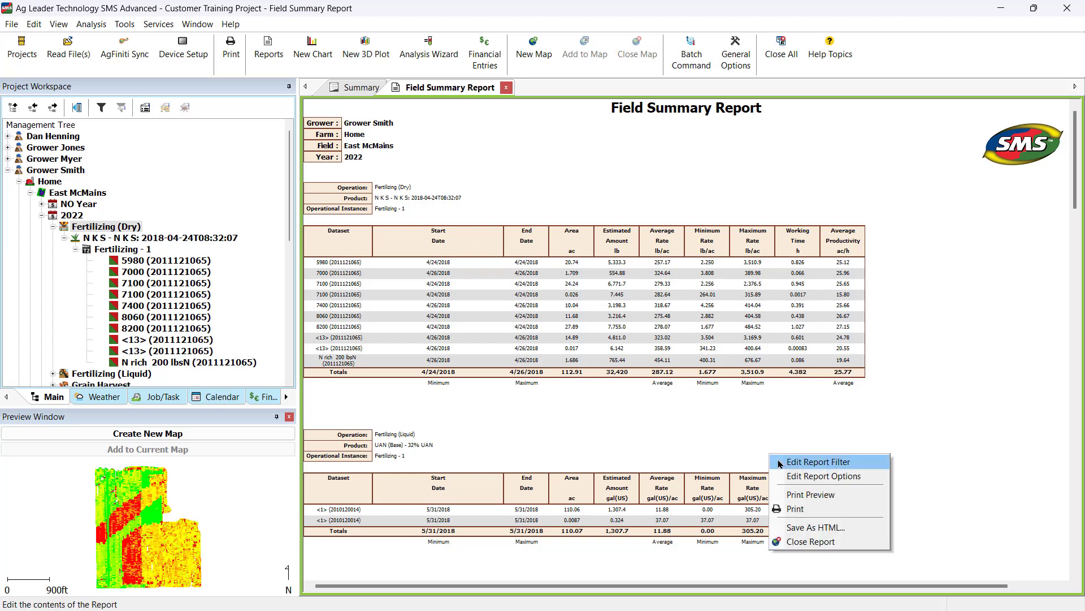
pyautogui.click(648, 448)
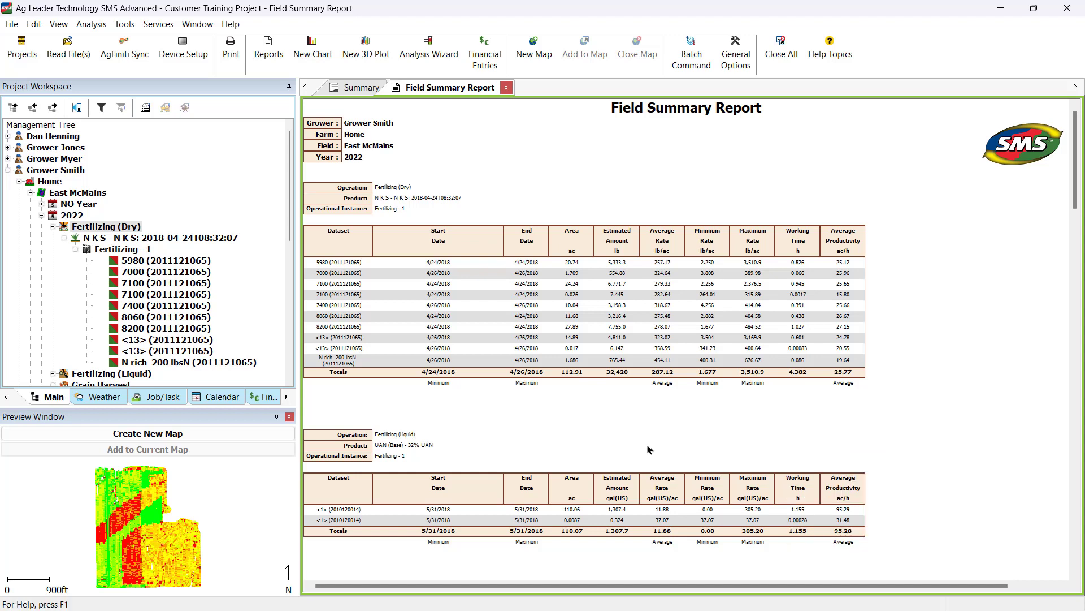
pyautogui.rightClick(649, 447)
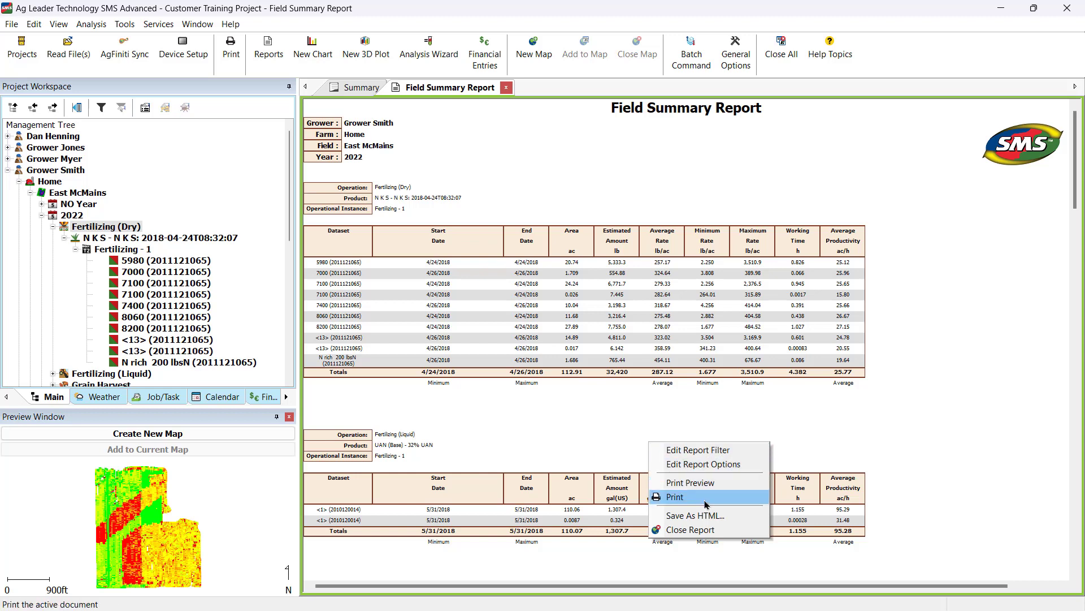
pyautogui.click(620, 443)
pyautogui.rightClick(622, 443)
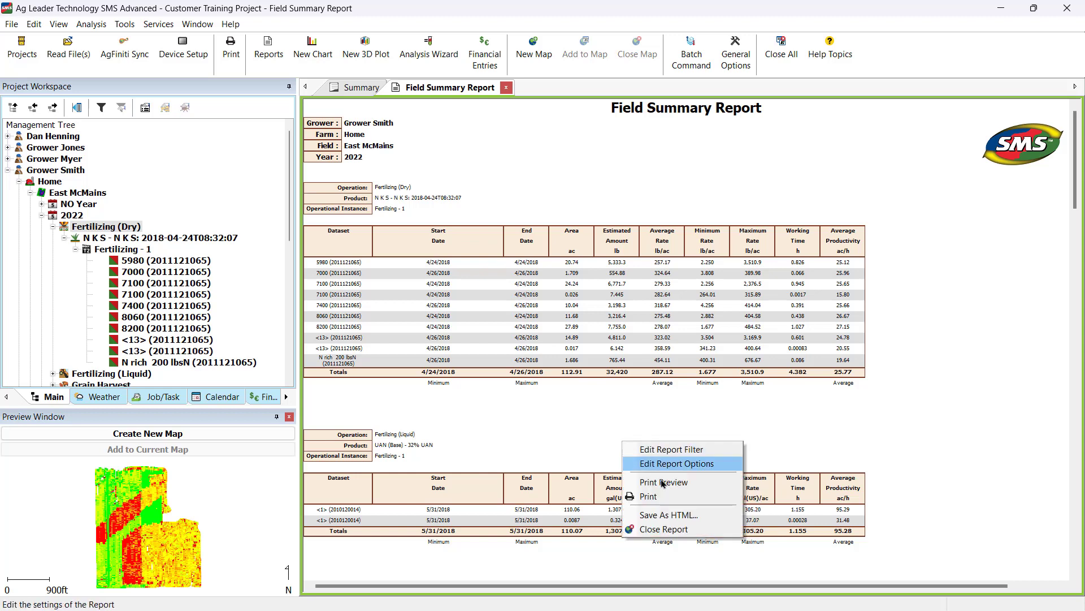